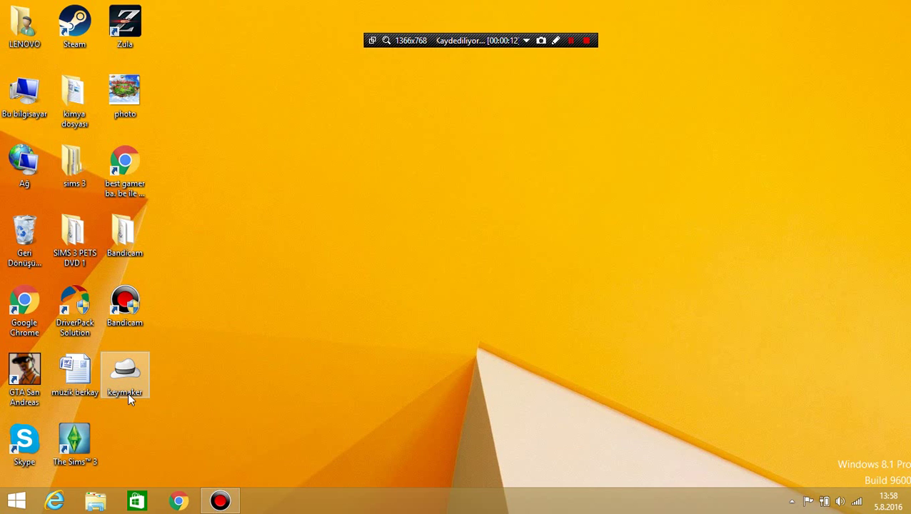
pyautogui.doubleClick(123, 374)
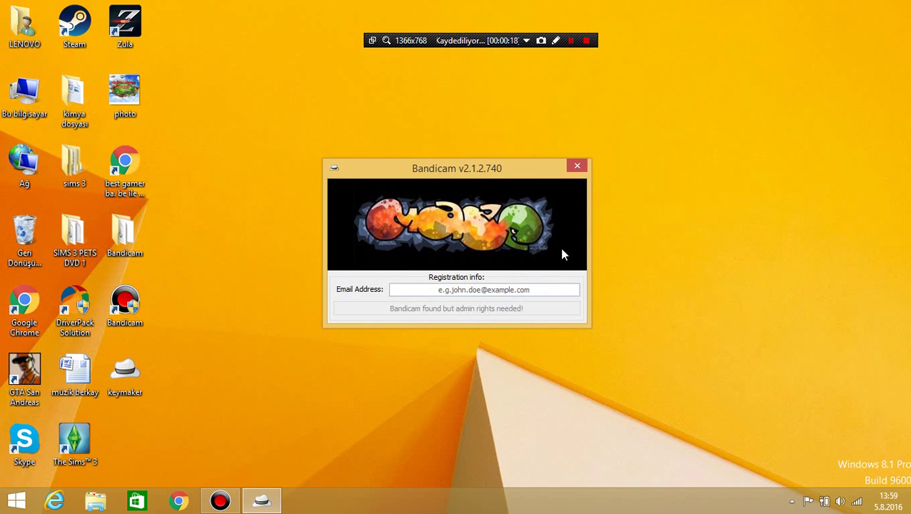
pyautogui.click(483, 289)
pyautogui.write('jk')
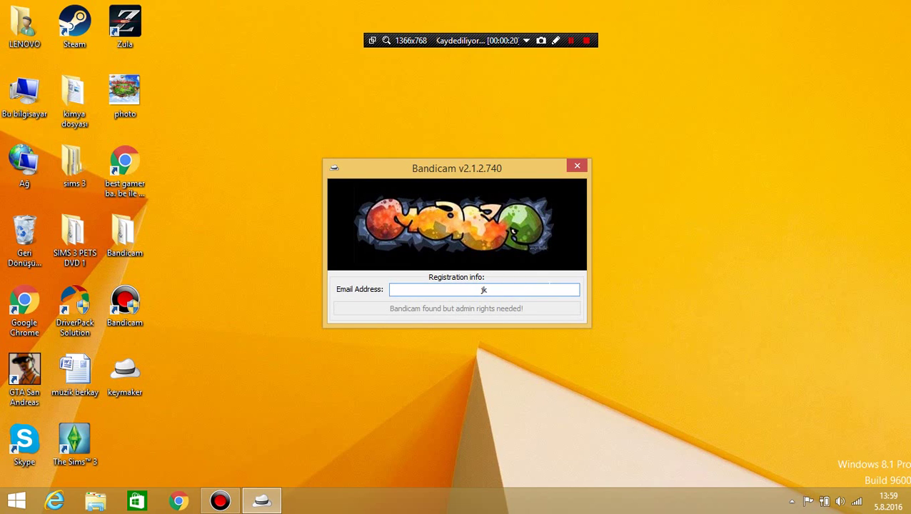
pyautogui.click(577, 168)
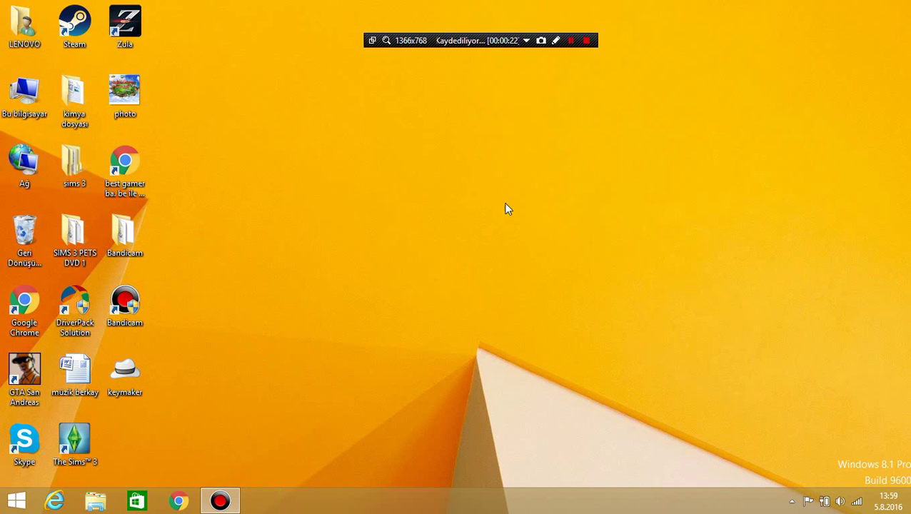
pyautogui.rightClick(134, 372)
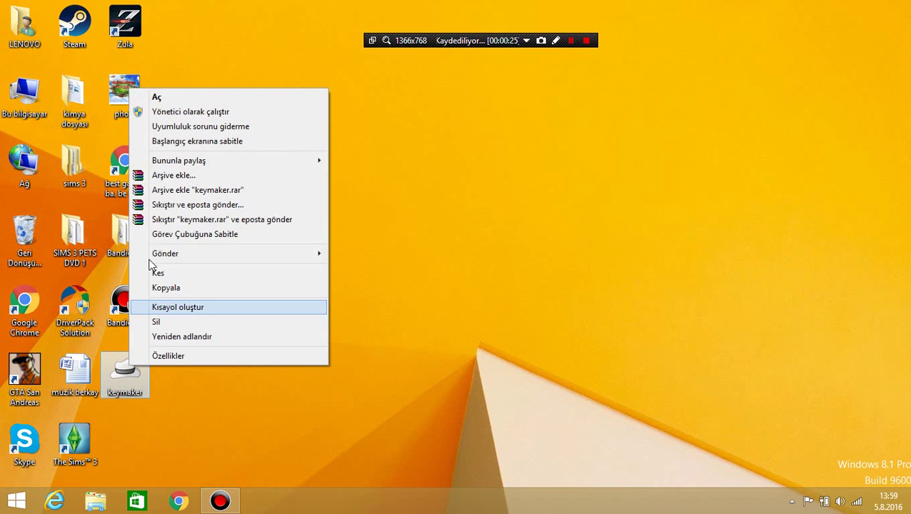
pyautogui.click(157, 113)
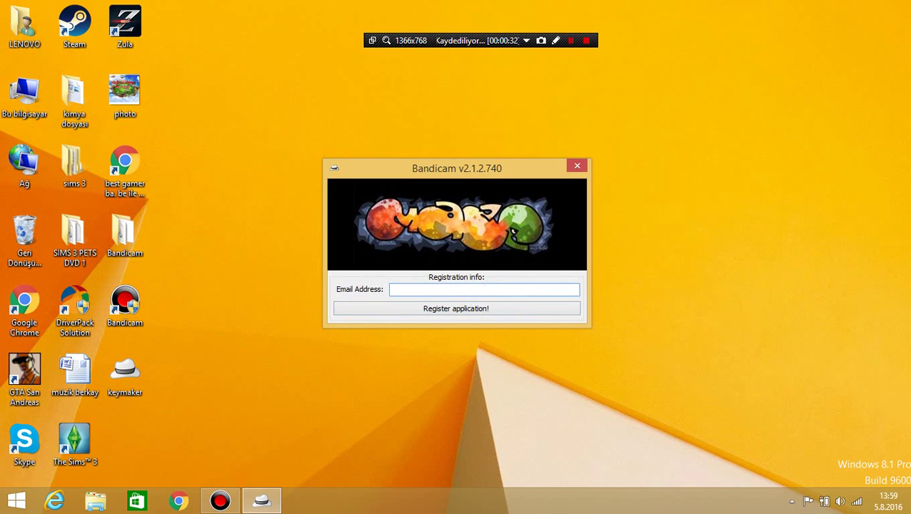
pyautogui.write('123')
pyautogui.press('BackSpace')
pyautogui.press('BackSpace')
pyautogui.press('BackSpace')
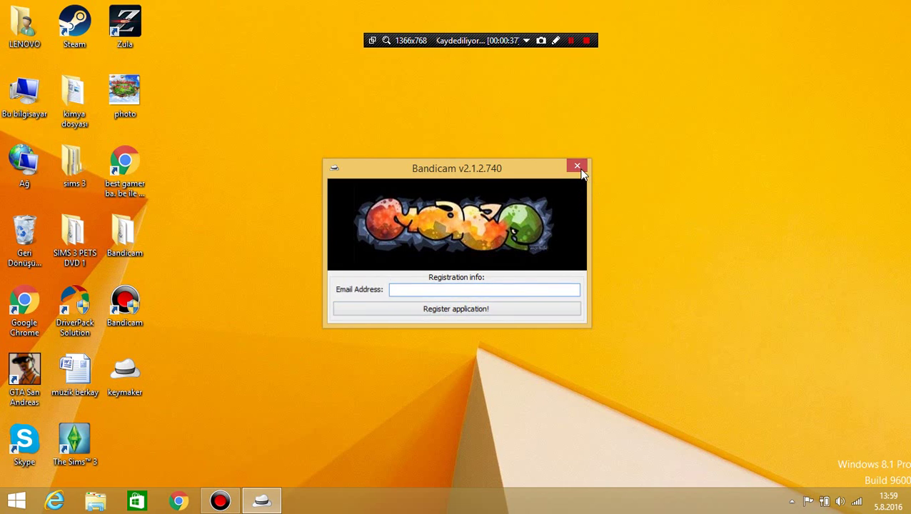
pyautogui.click(578, 167)
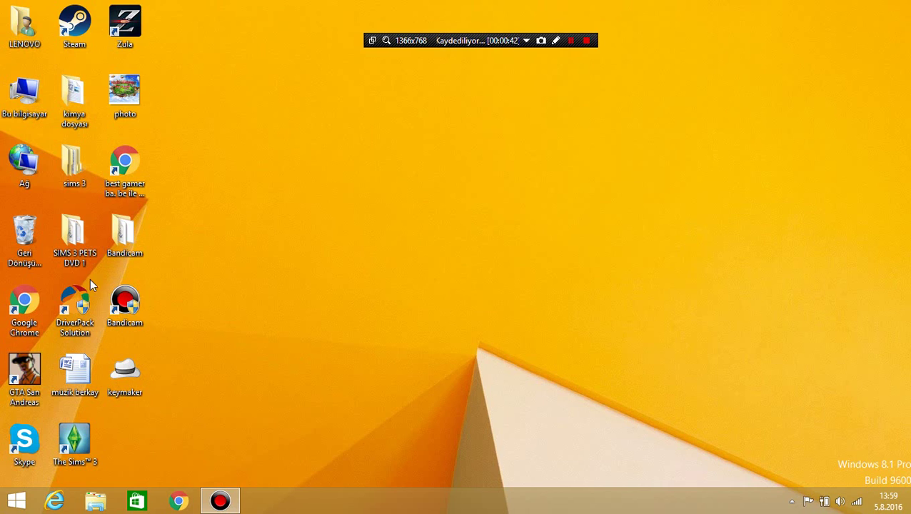
# Switch to the Bandicam window and show its general (Genel) settings.
pyautogui.click(127, 305)
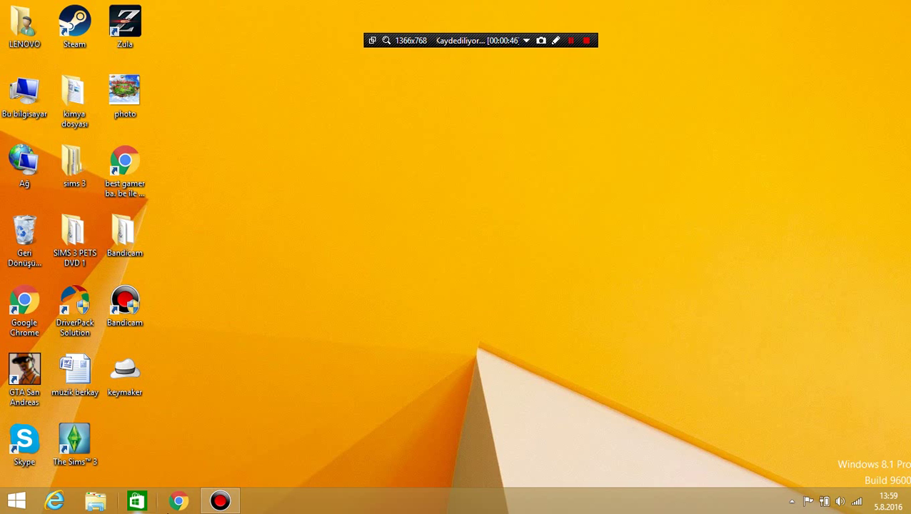
pyautogui.click(225, 503)
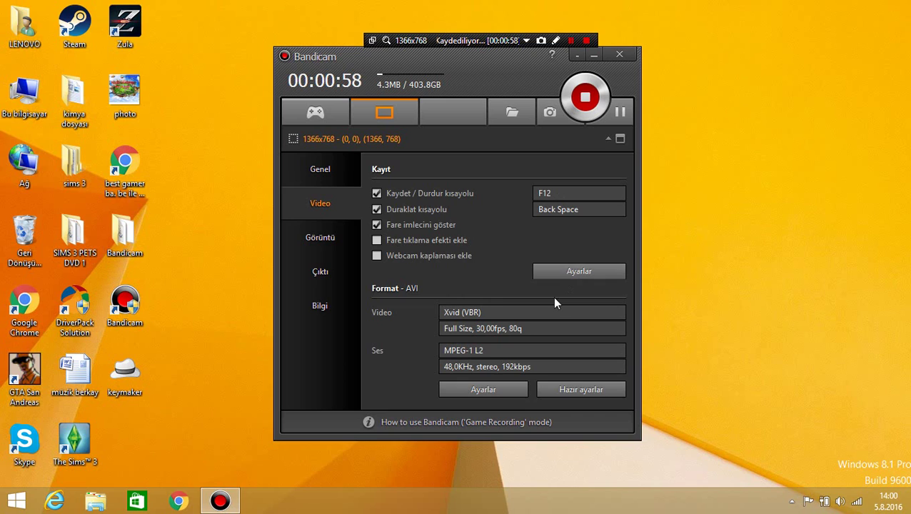
pyautogui.click(321, 173)
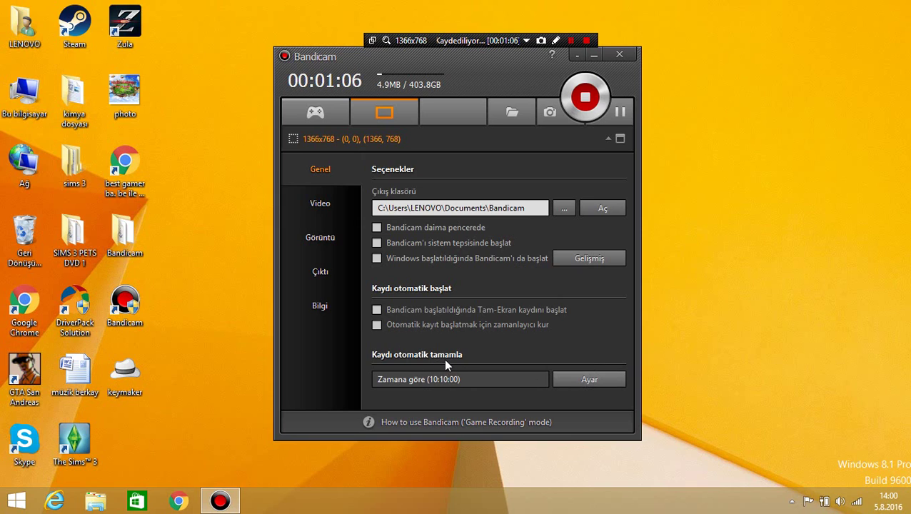
pyautogui.click(376, 312)
pyautogui.click(376, 312)
# Try the automatic recording completion options and confirm the recording time (Kayıt süresi) limit.
pyautogui.click(572, 377)
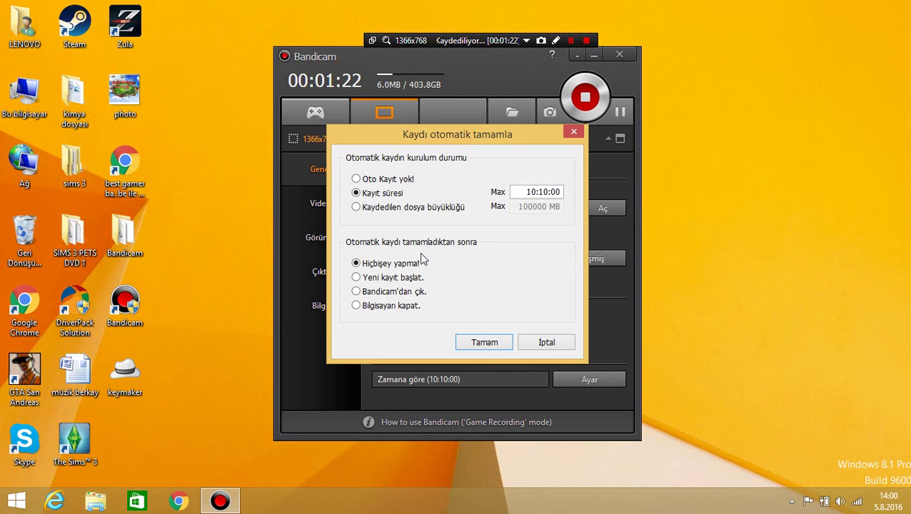
pyautogui.click(370, 179)
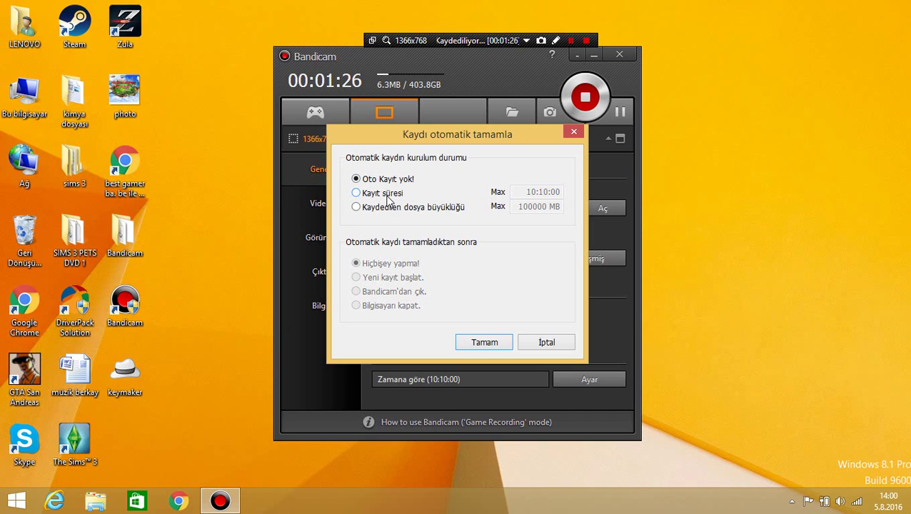
pyautogui.click(386, 197)
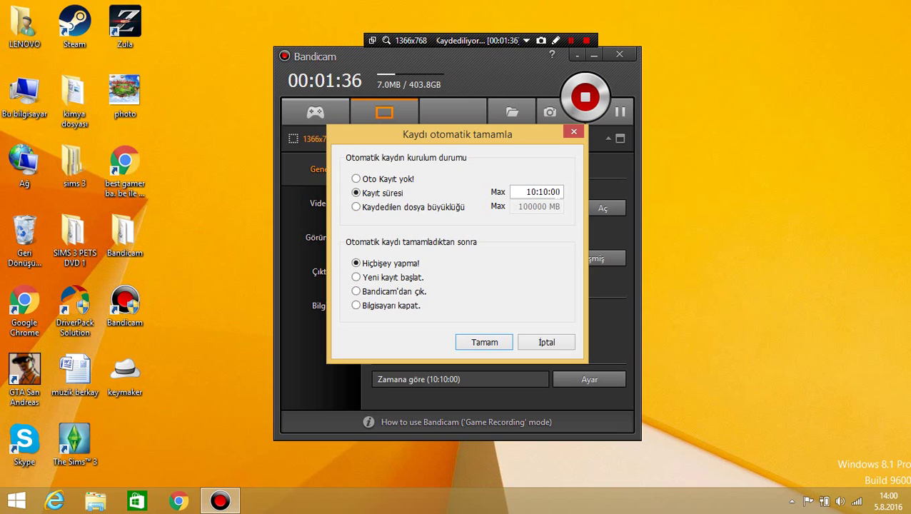
pyautogui.click(398, 210)
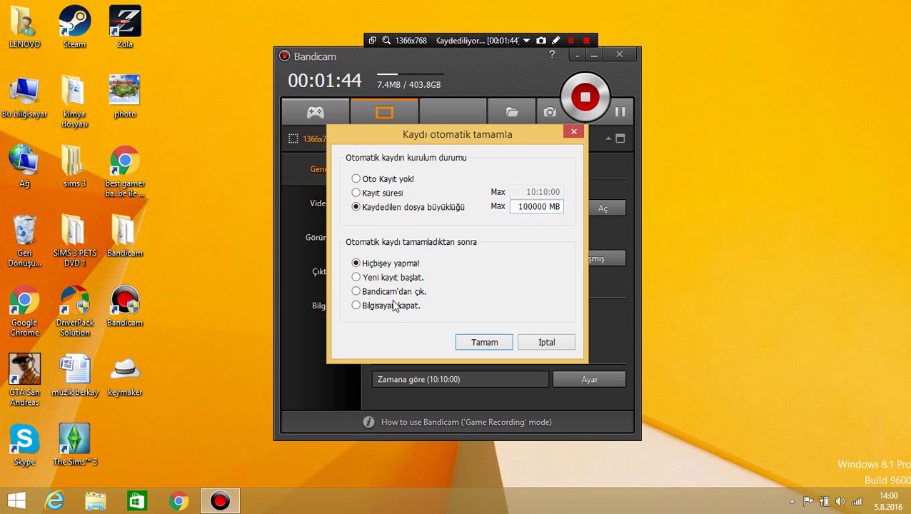
pyautogui.click(372, 192)
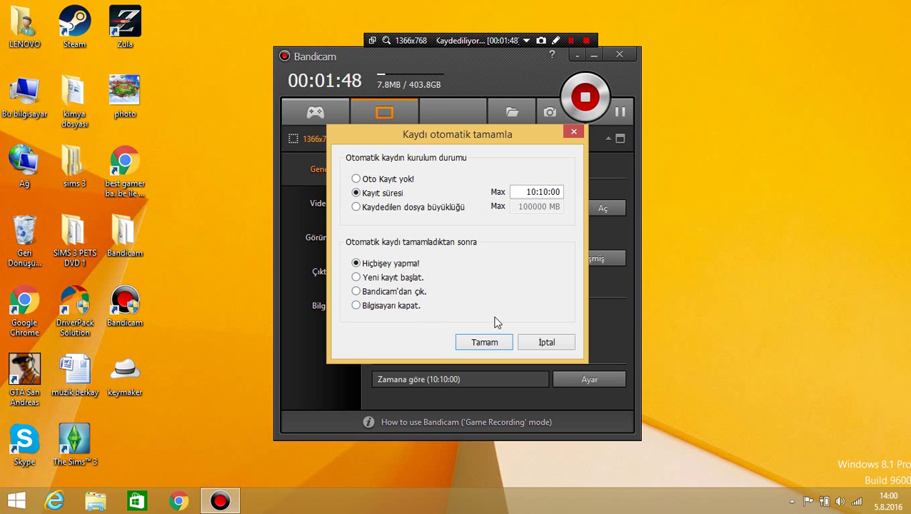
pyautogui.click(497, 341)
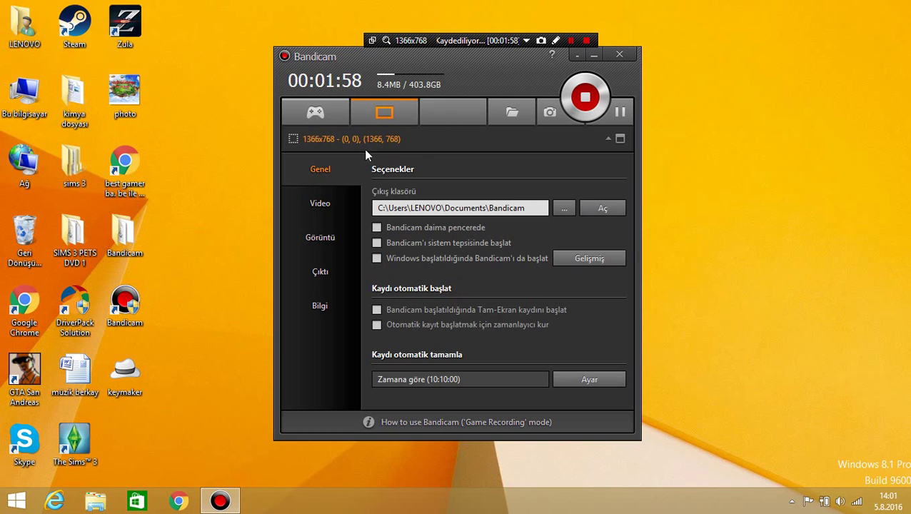
# Enable showing the mouse cursor (Fare imlecini göster) in the image capture (Görüntü) settings.
pyautogui.click(320, 202)
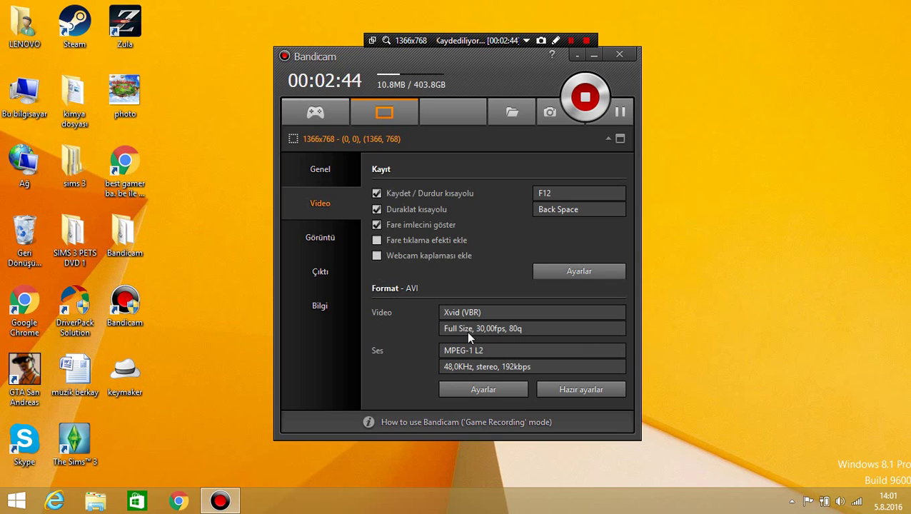
pyautogui.click(344, 179)
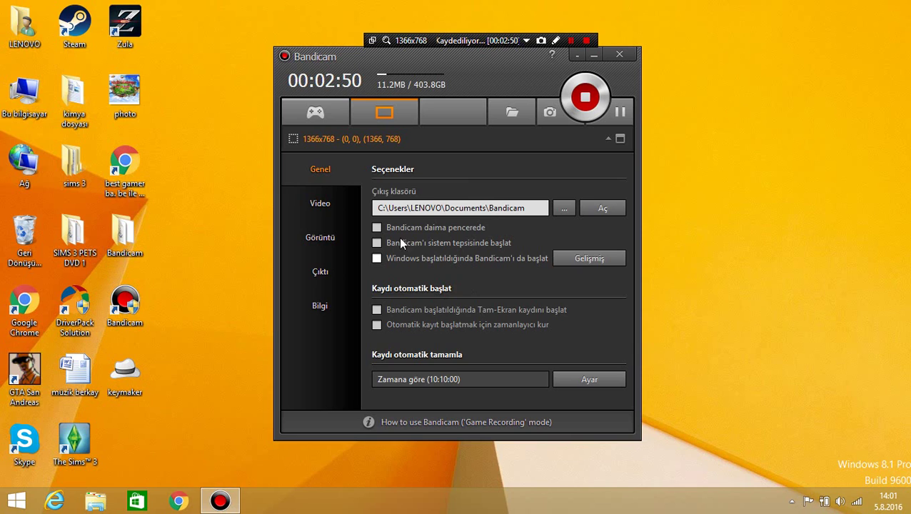
pyautogui.click(338, 219)
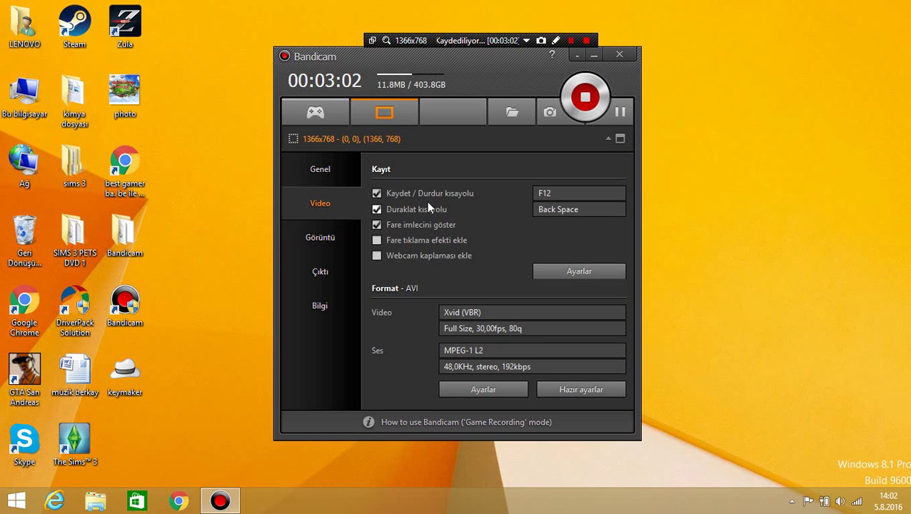
pyautogui.click(336, 245)
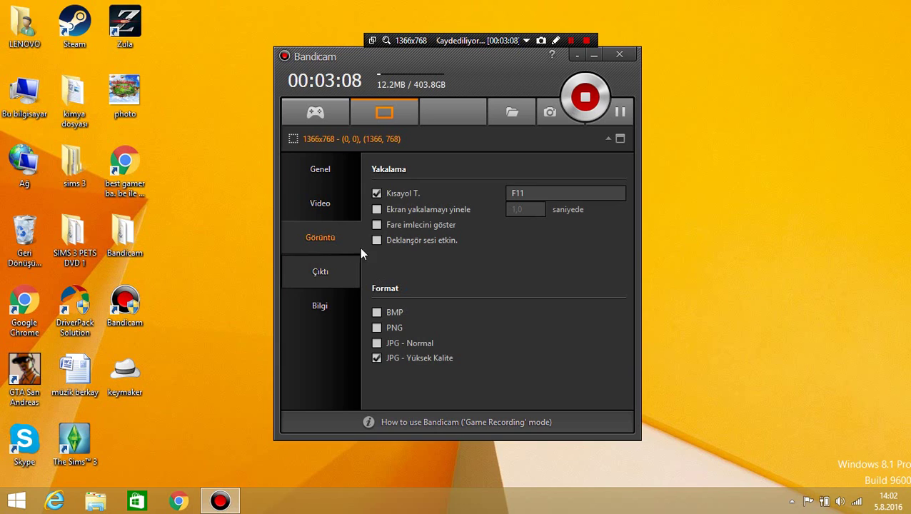
pyautogui.click(377, 224)
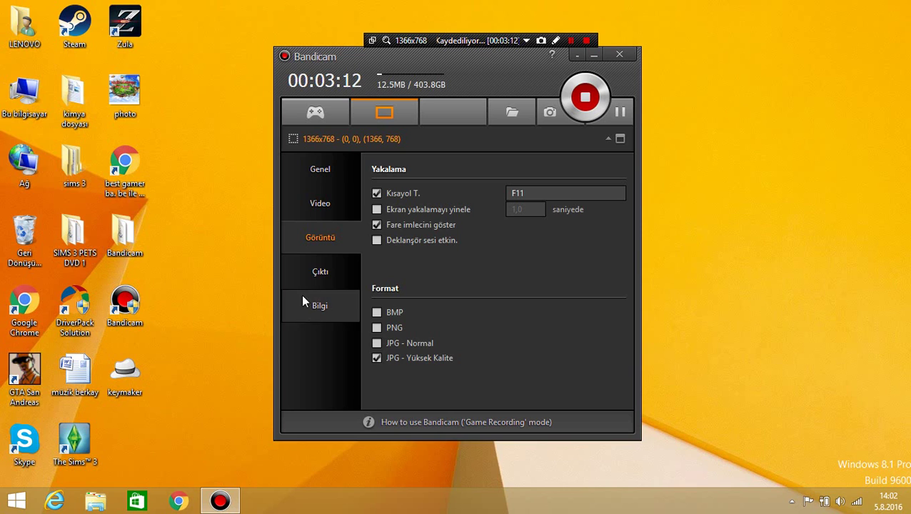
# Review the recorded video list and the version and licence information, and return to the general settings.
pyautogui.click(320, 273)
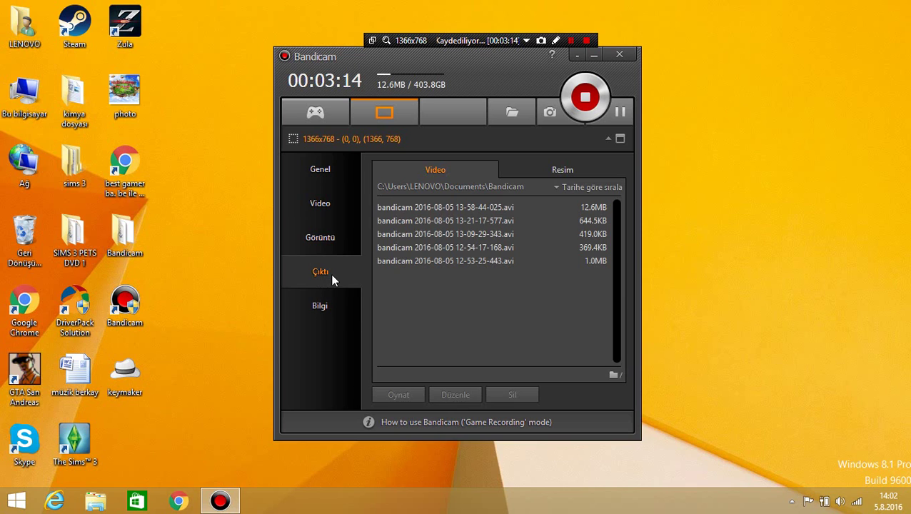
pyautogui.click(321, 302)
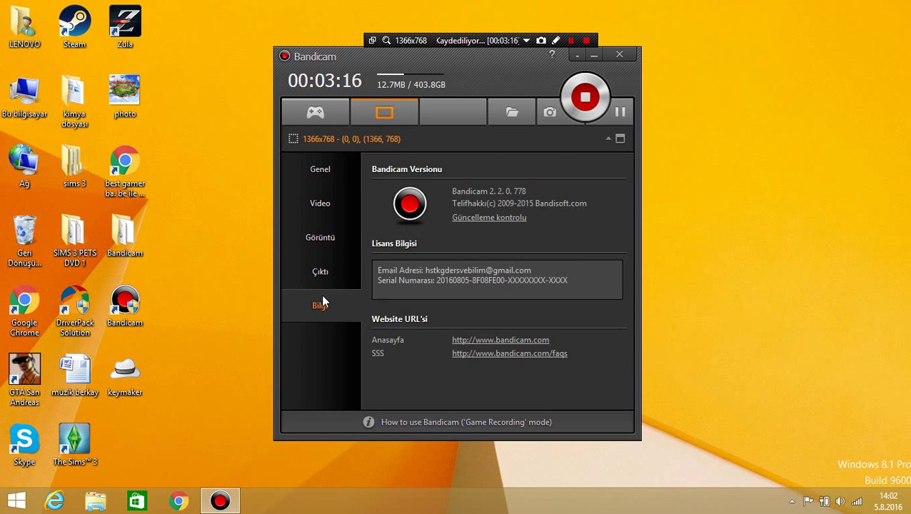
pyautogui.click(332, 182)
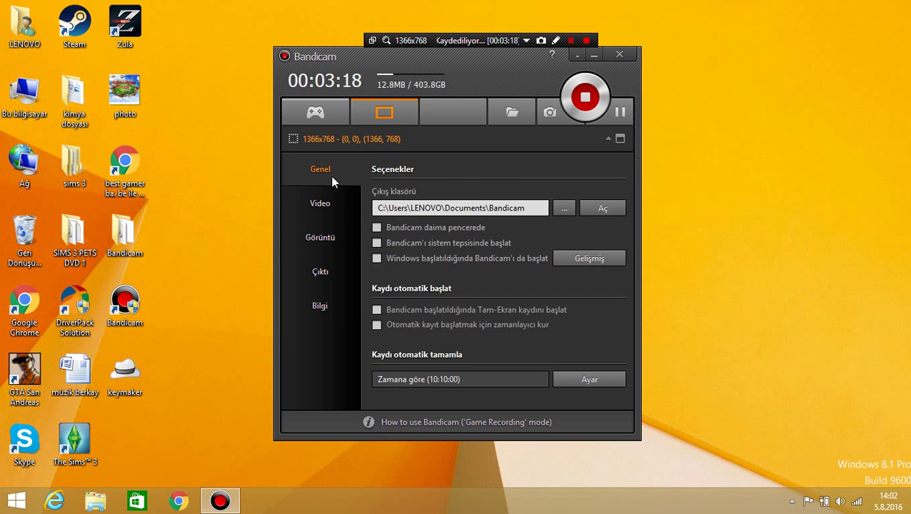